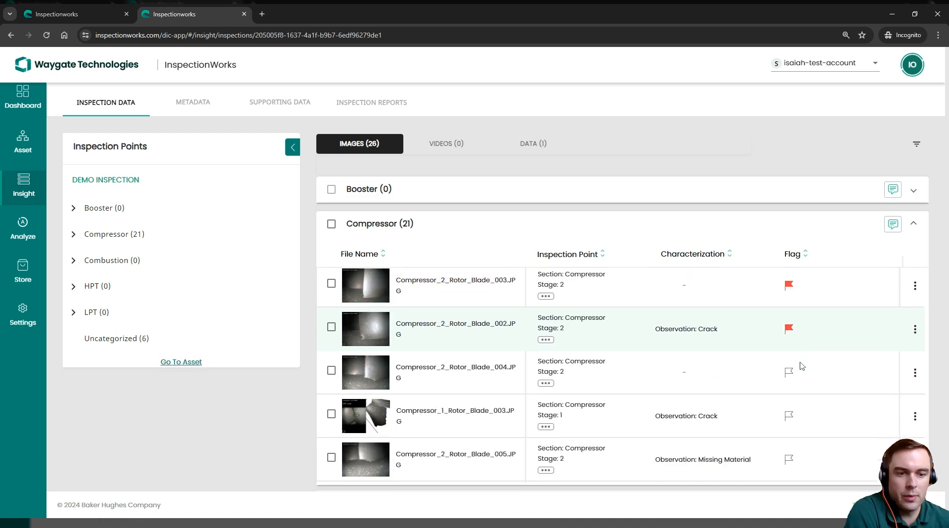
- Open the Demo Inspection's supporting data for editing and save its fields as they are
scroll(796, 371, "up", 3)
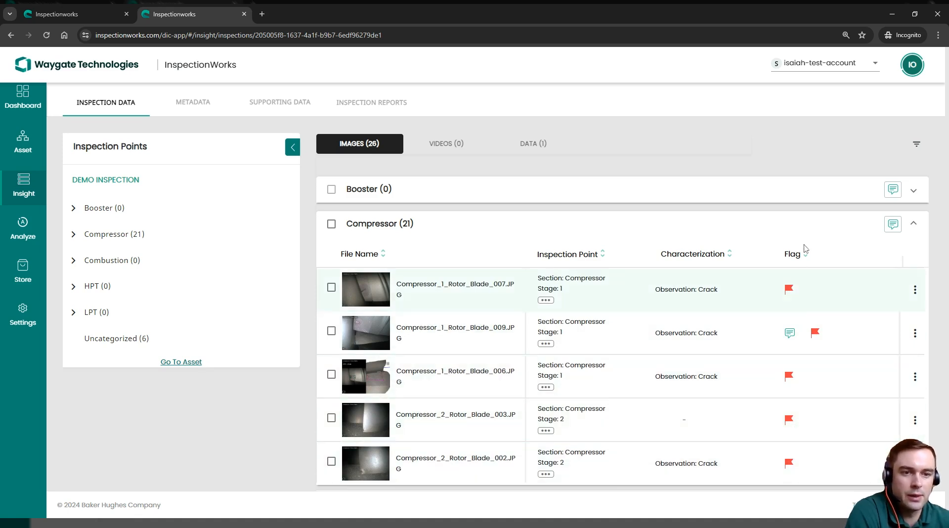
scroll(829, 207, "up", 2)
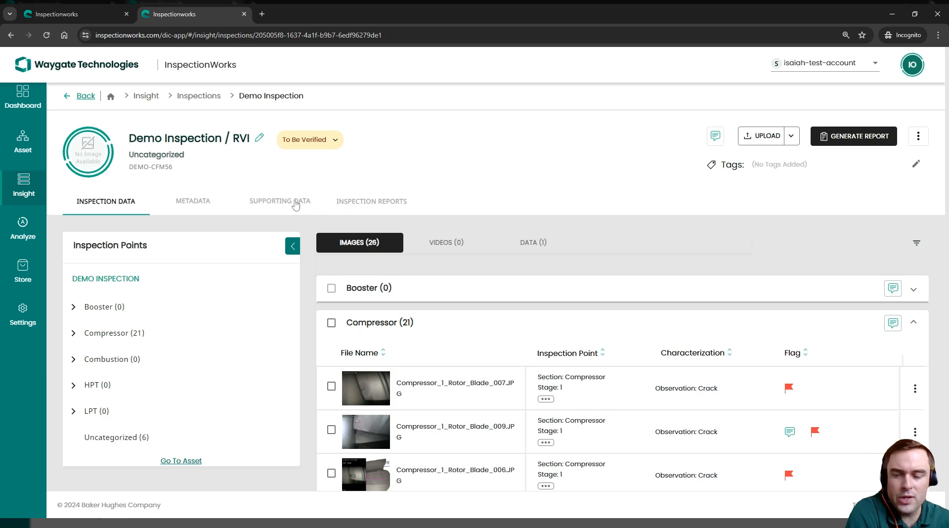
left_click(295, 206)
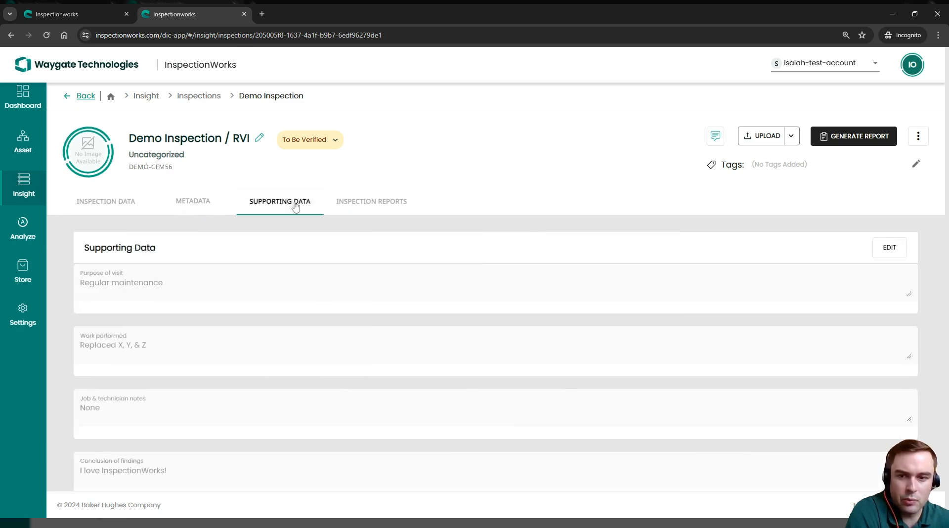
left_click(901, 248)
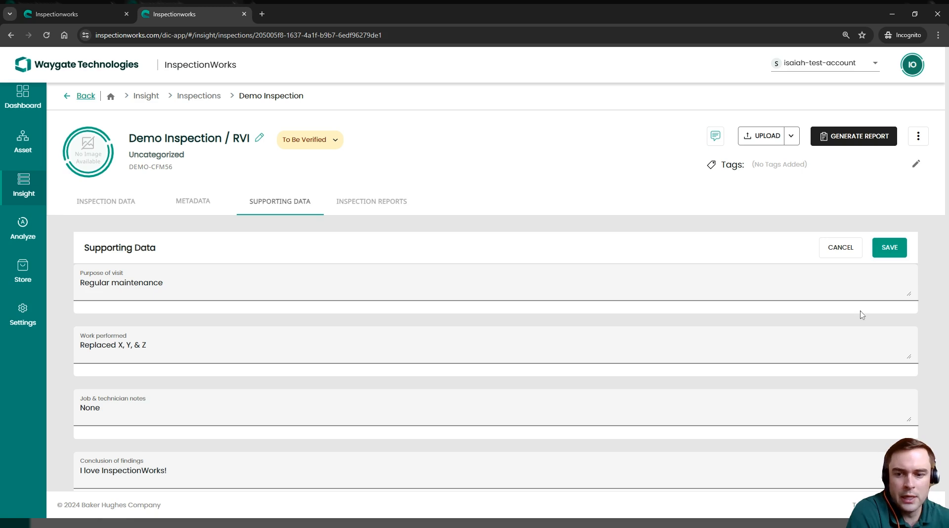
left_click(148, 277)
scroll(148, 275, "down", 1)
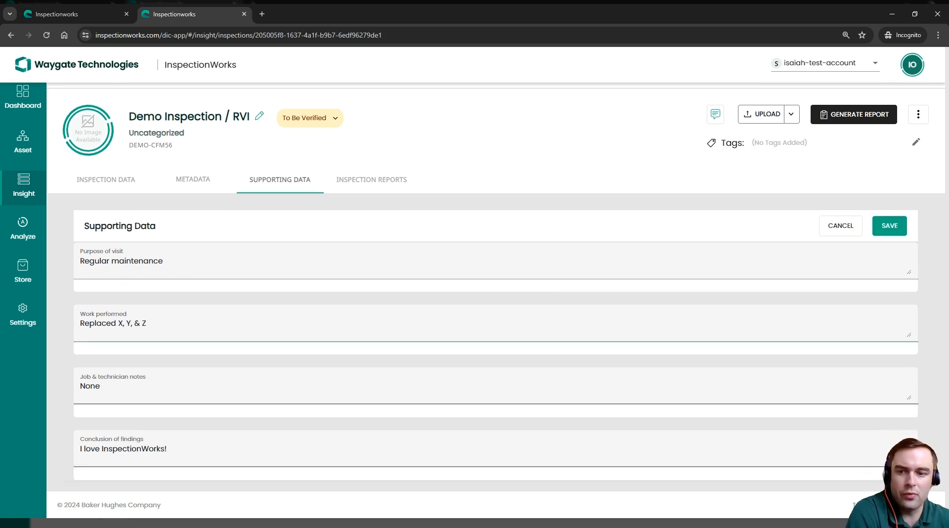
left_click(890, 226)
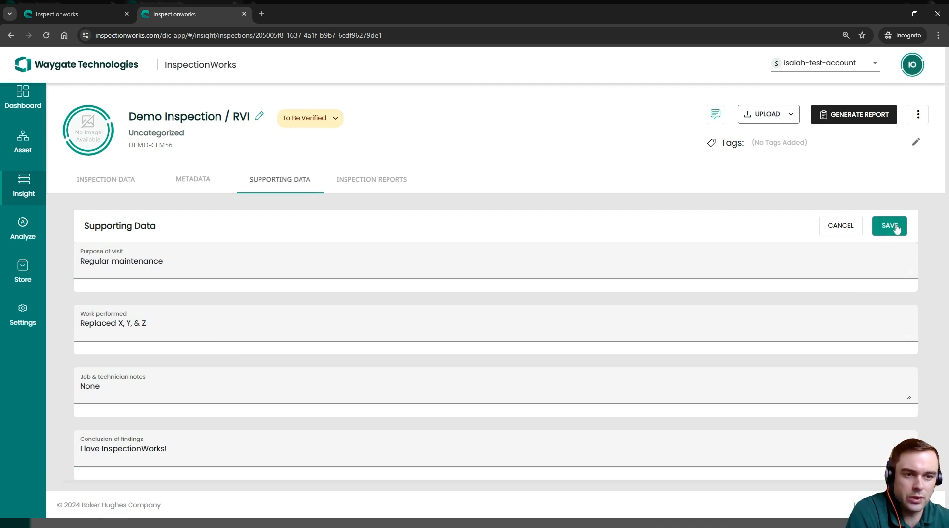
left_click(921, 88)
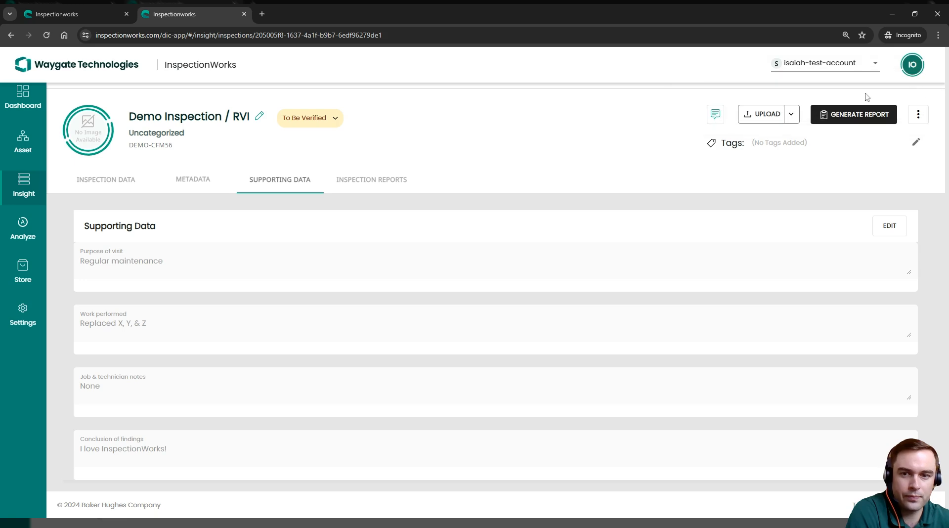
- Start a new inspection report named "Test Report" and leave its image resolution at LOW
scroll(655, 212, "up", 1)
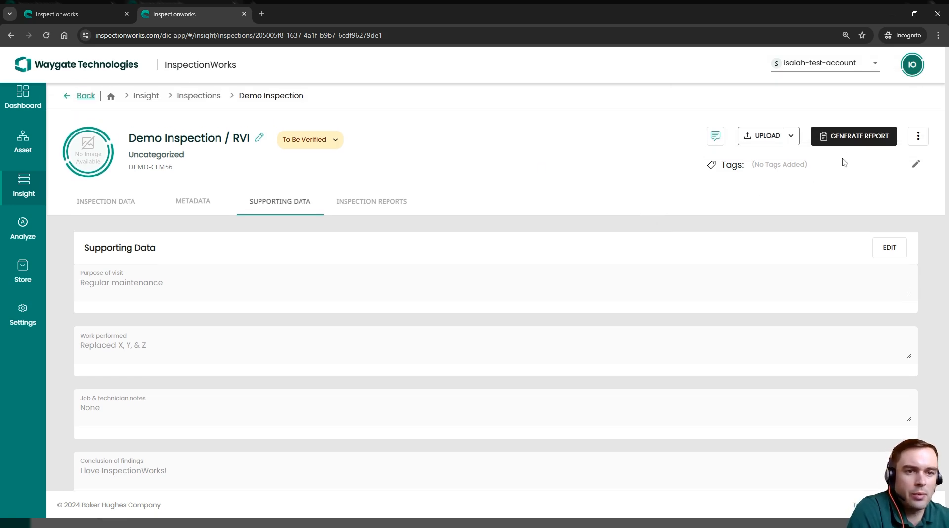
left_click(866, 142)
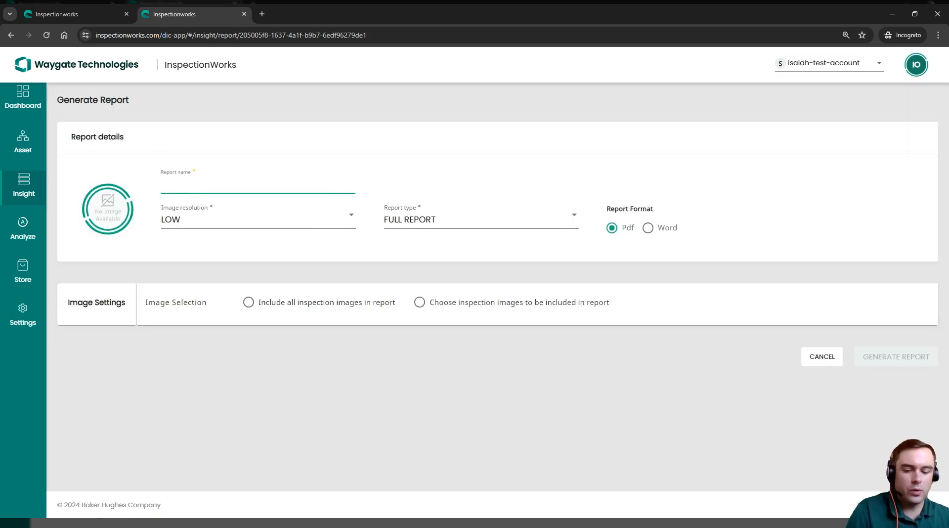
type("Test ")
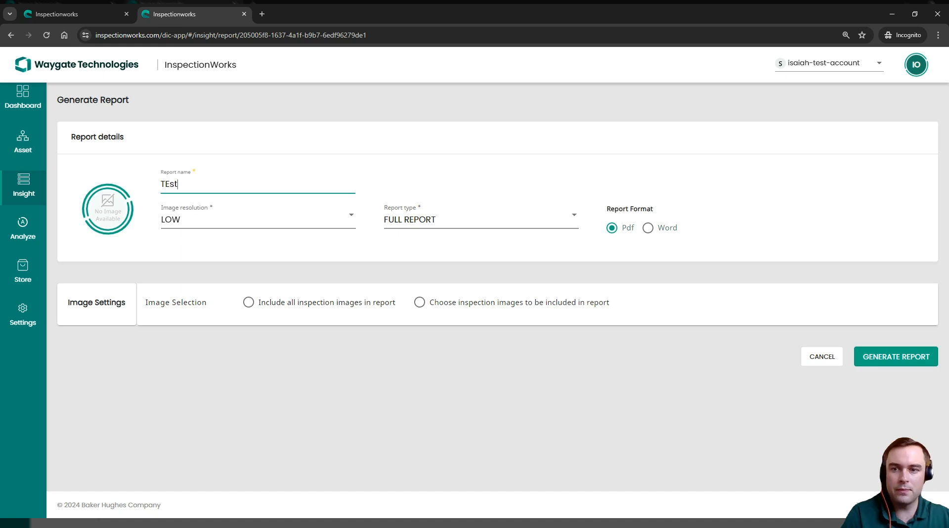
type("Report")
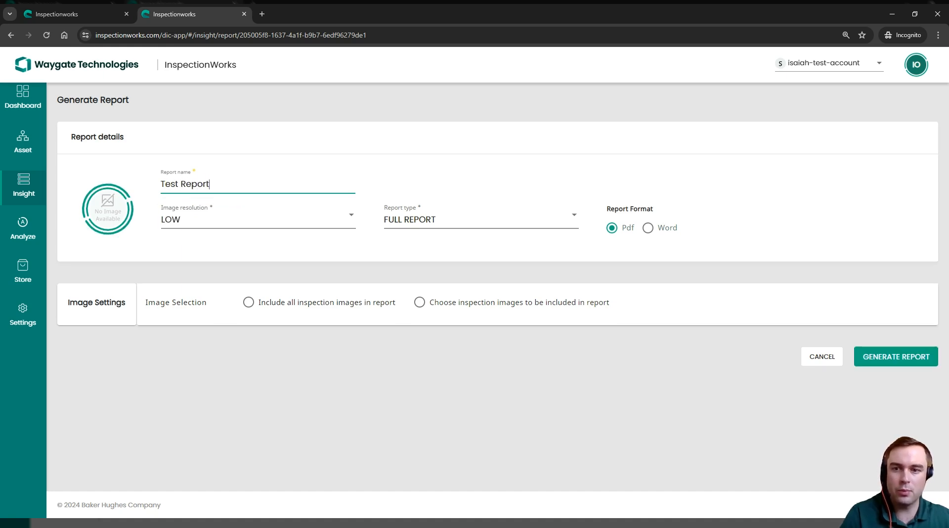
left_click(384, 173)
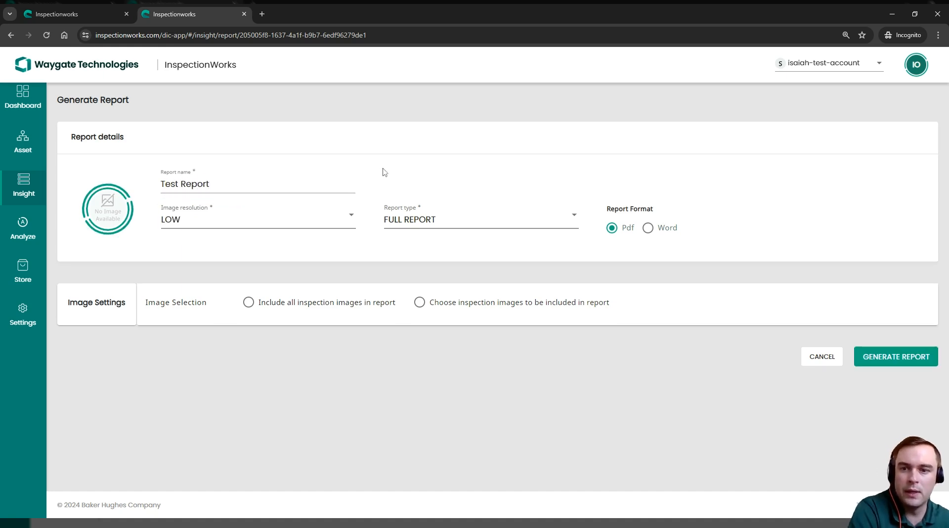
left_click(297, 222)
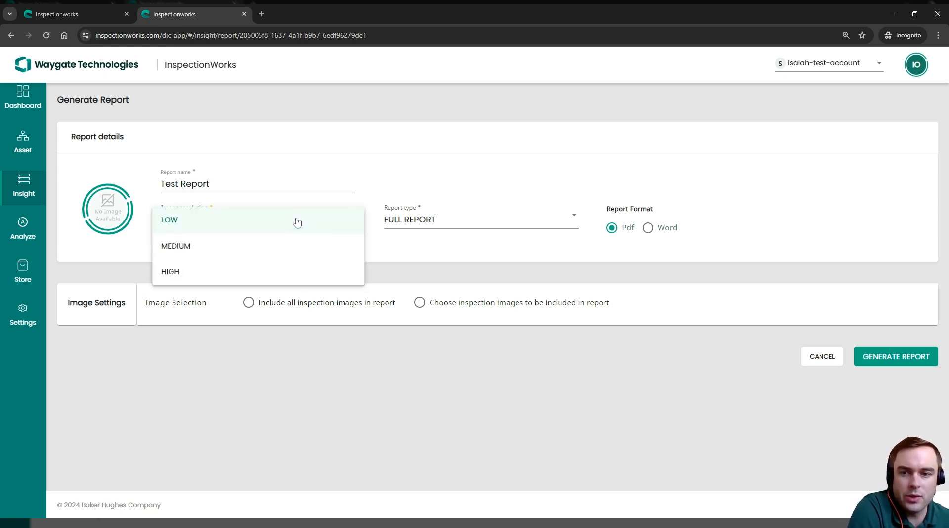
left_click(393, 174)
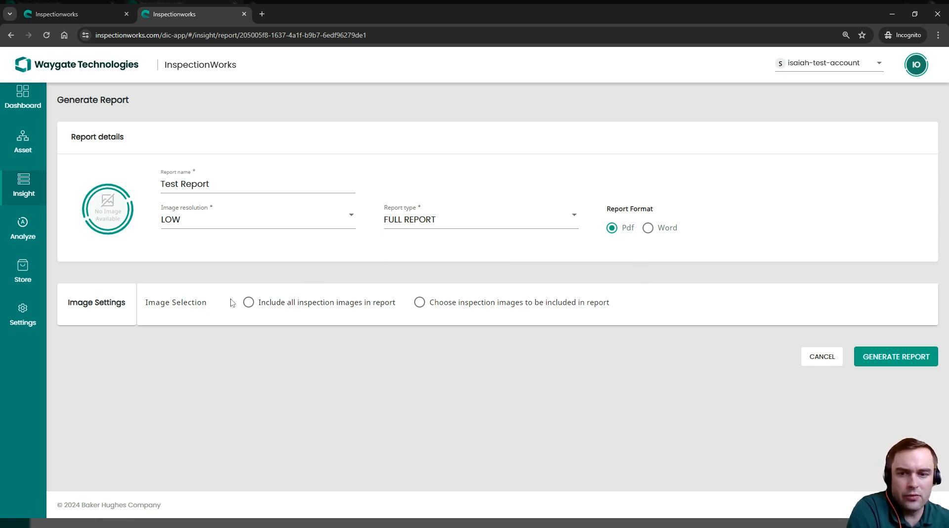
- Set the report to use chosen inspection images and list the Rotor Blade images of Compressor stage 1
left_click(250, 303)
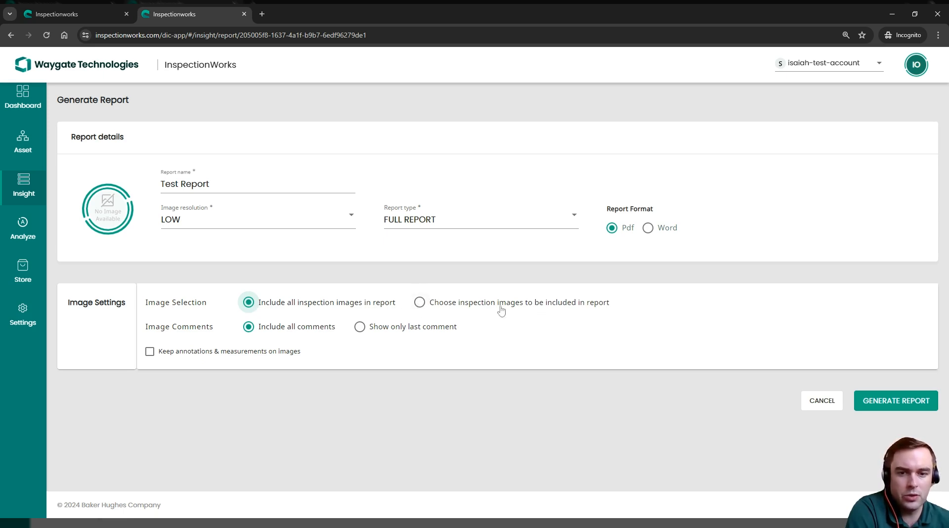
left_click(419, 303)
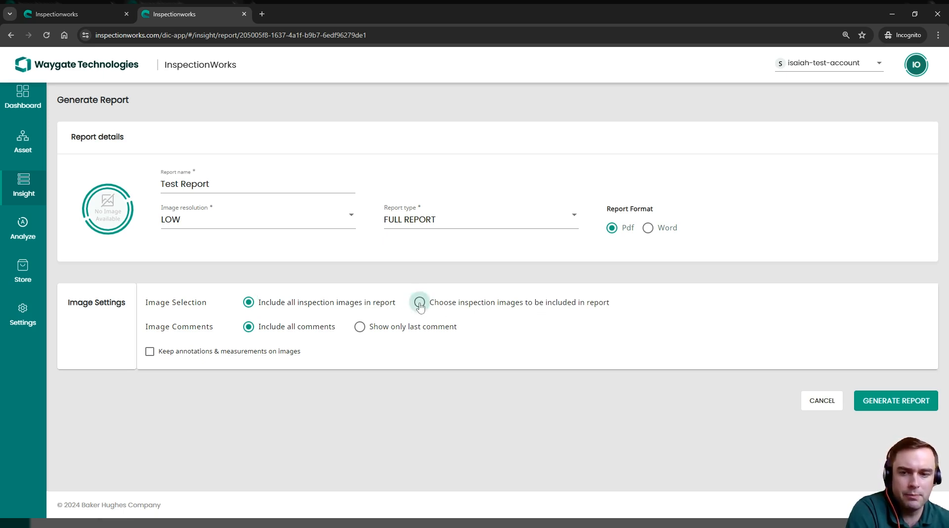
scroll(420, 309, "down", 4)
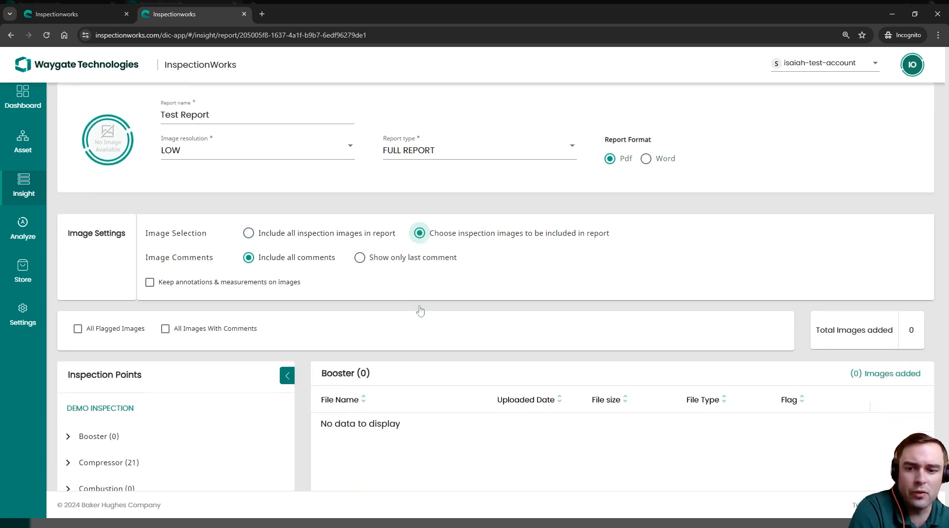
left_click(68, 334)
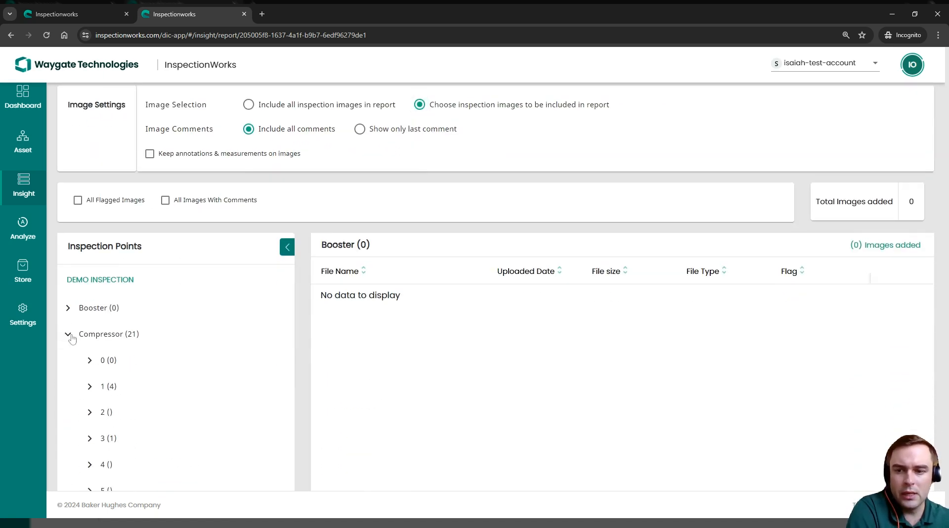
left_click(90, 386)
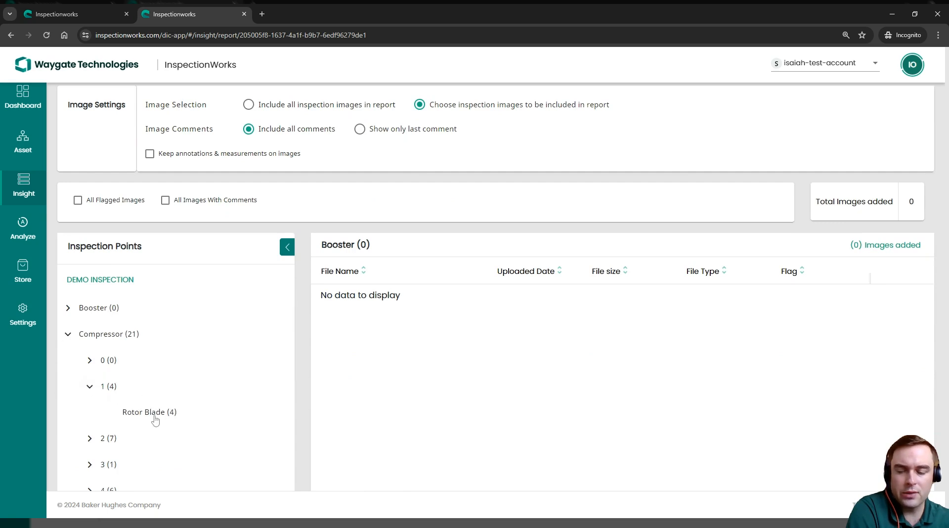
left_click(155, 413)
mouse_move(350, 313)
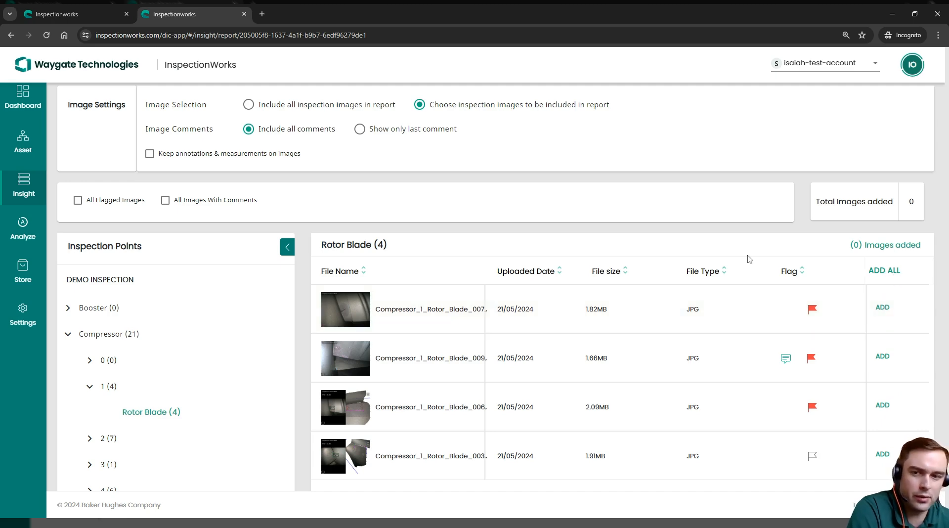
- Add all flagged images to the report and generate it
scroll(562, 249, "up", 4)
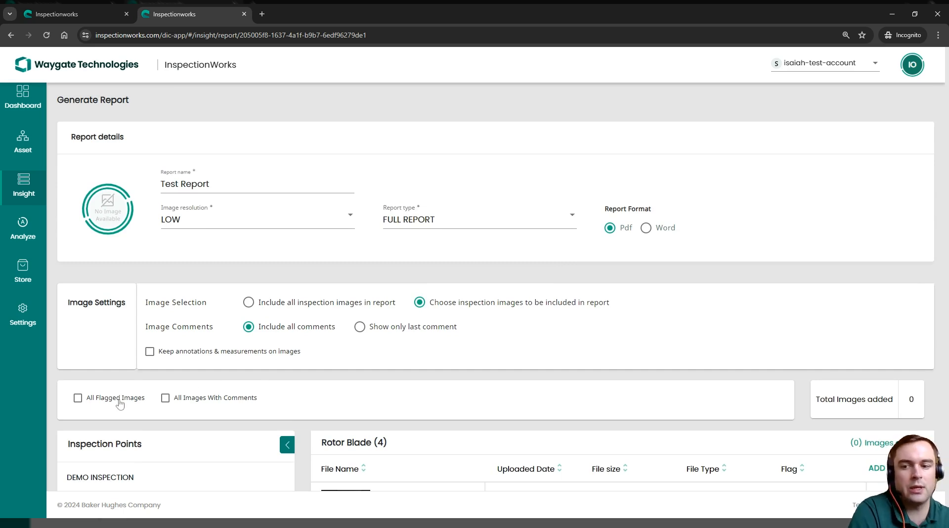
left_click(78, 398)
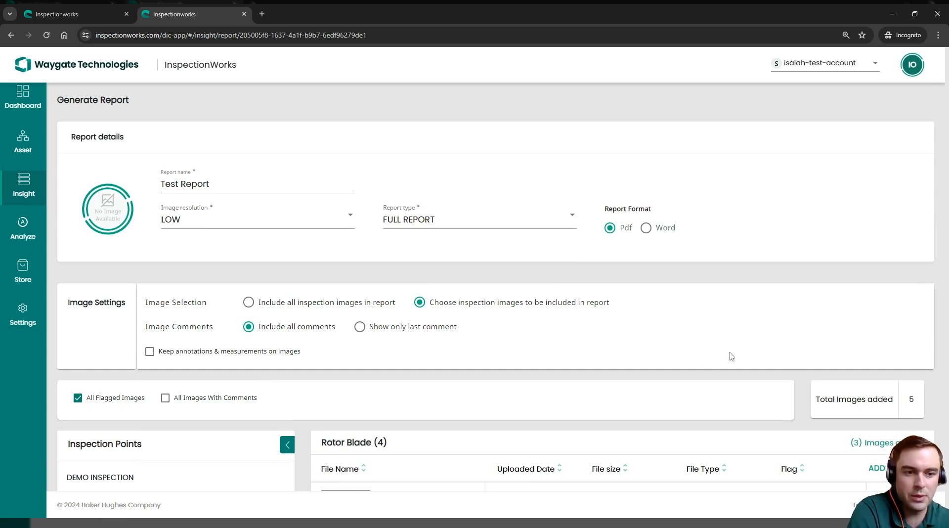
scroll(836, 375, "down", 2)
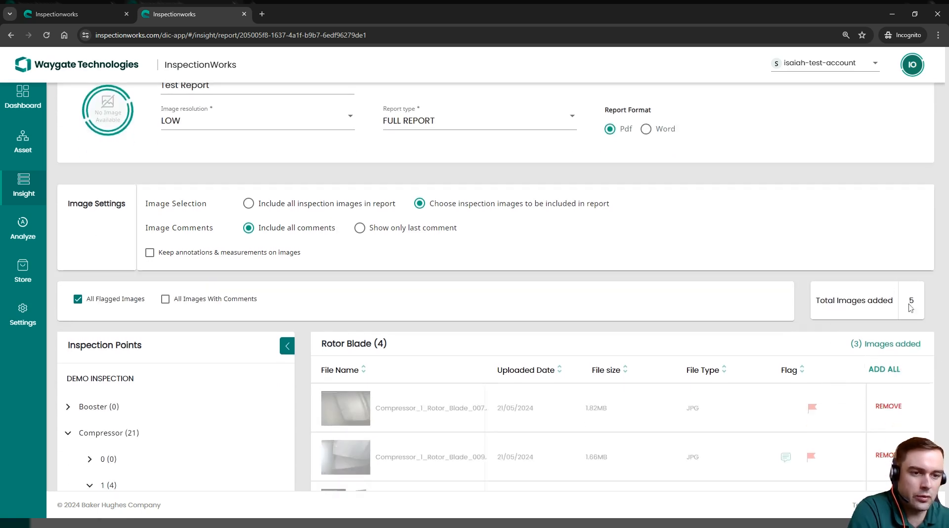
scroll(935, 319, "down", 1)
scroll(935, 319, "down", 5)
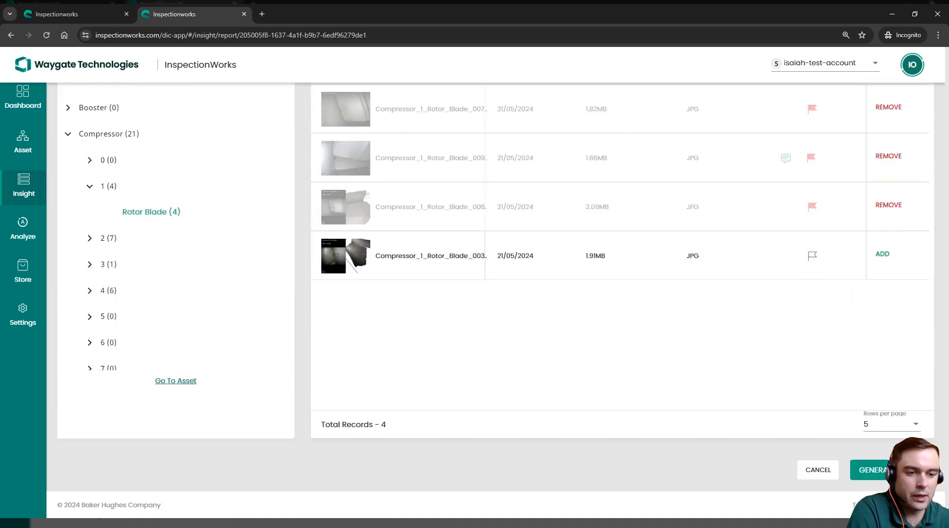
left_click(871, 469)
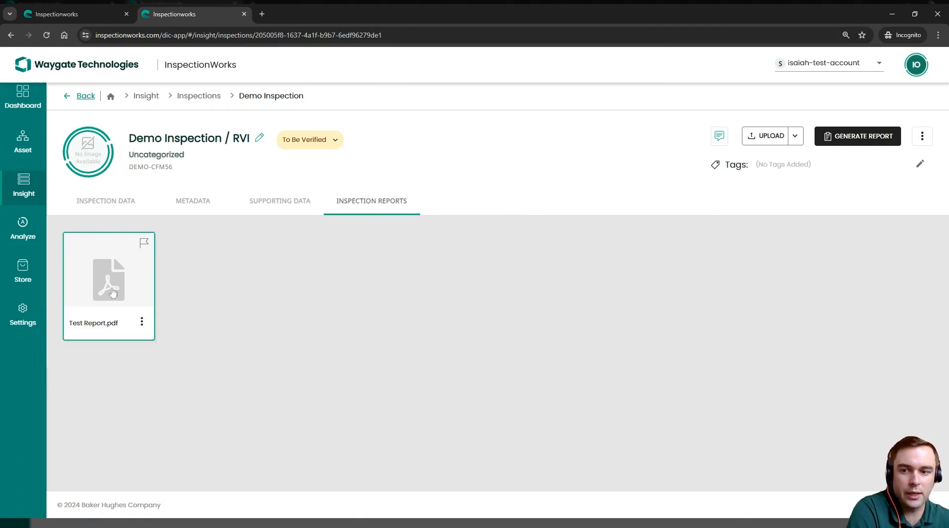
- Open Test Report.pdf, review its image pages with observations, measurements and comments, and close it
left_click(119, 286)
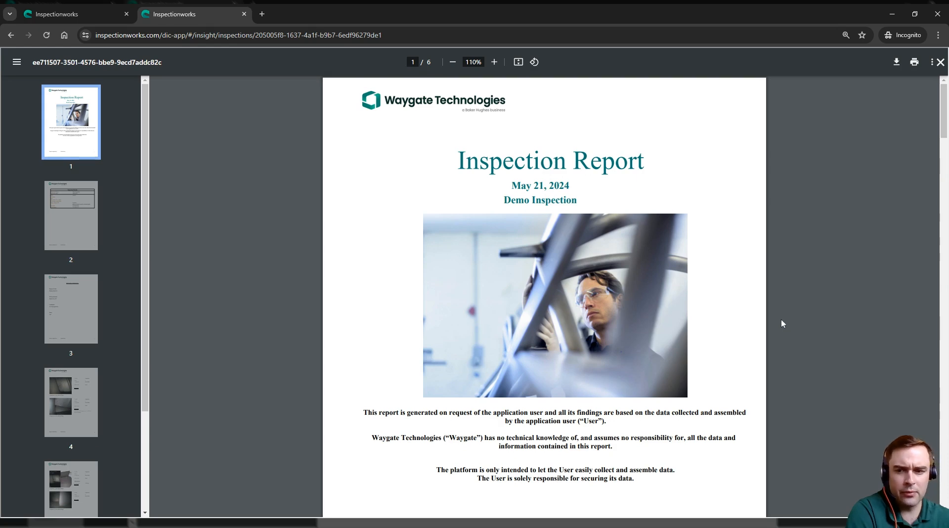
scroll(782, 320, "down", 3)
scroll(779, 322, "down", 20)
scroll(777, 327, "down", 20)
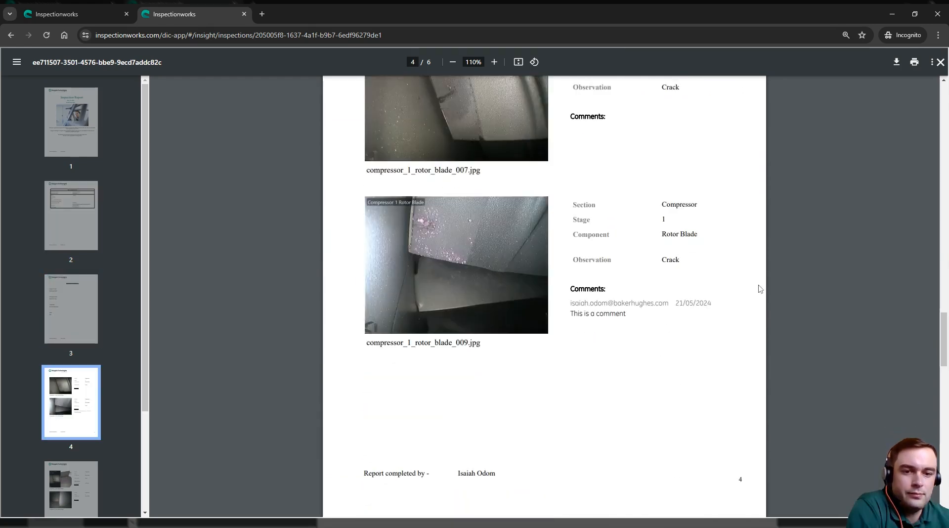
scroll(760, 289, "down", 15)
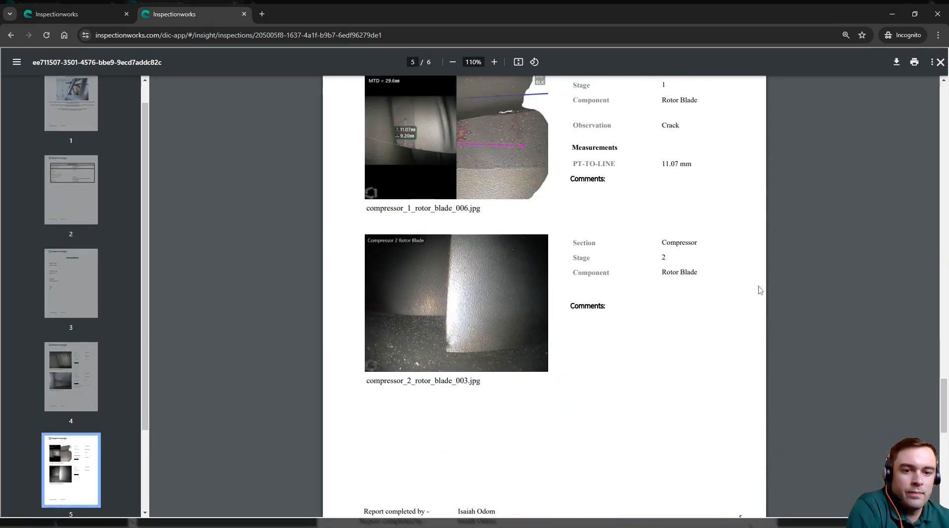
scroll(760, 290, "down", 3)
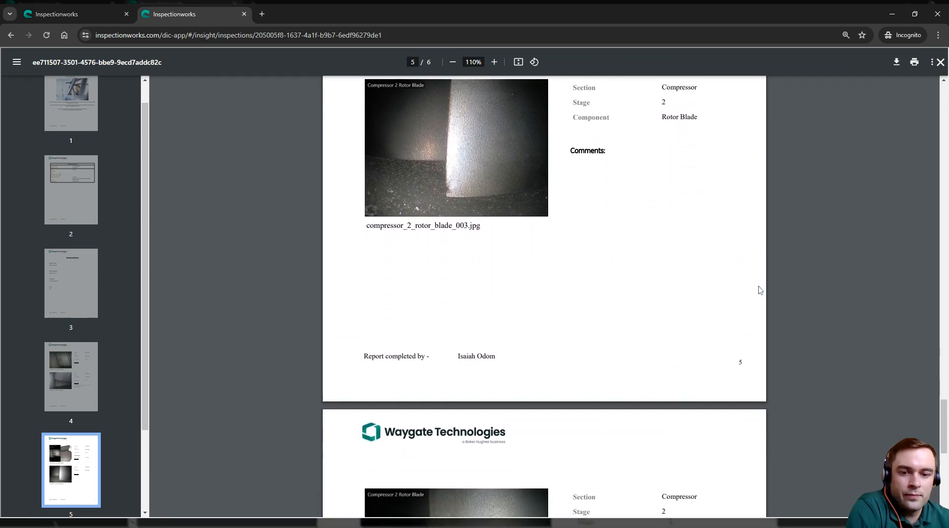
scroll(760, 290, "down", 5)
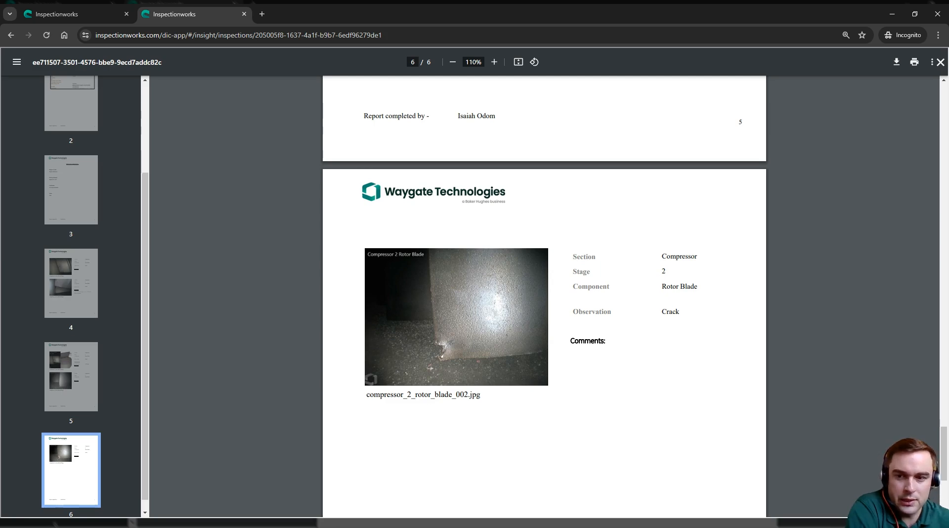
scroll(667, 321, "up", 15)
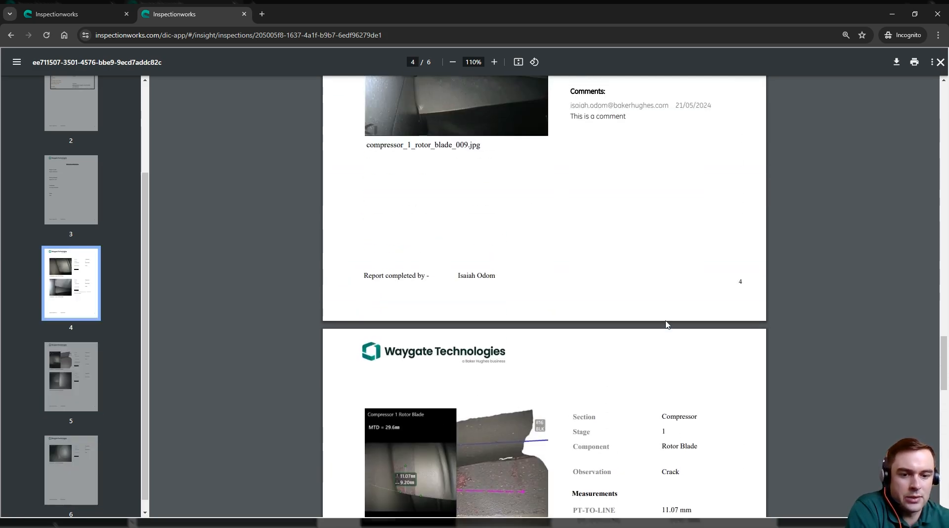
scroll(666, 324, "up", 3)
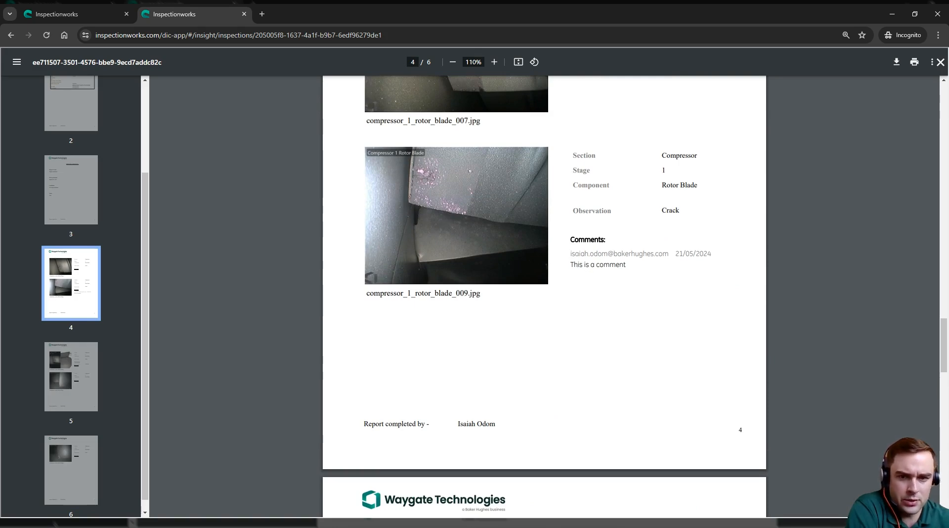
scroll(646, 284, "down", 8)
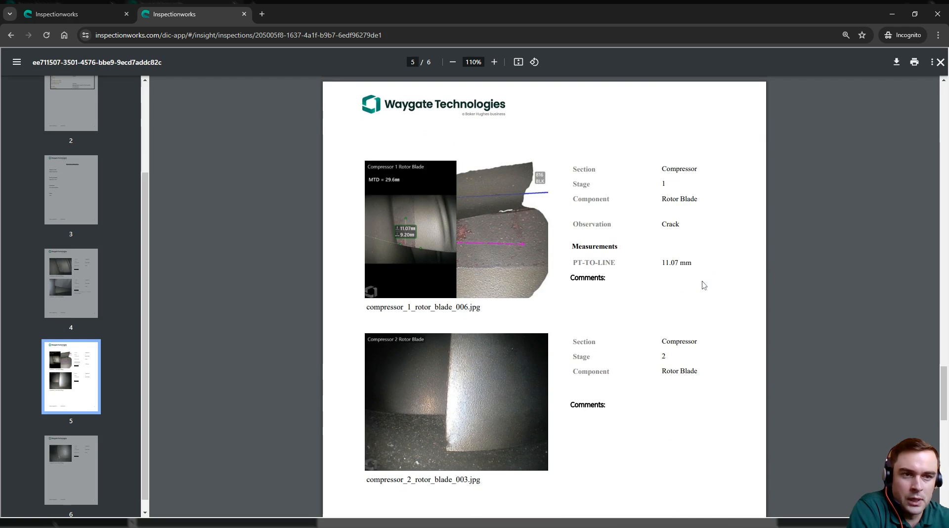
scroll(704, 281, "up", 9)
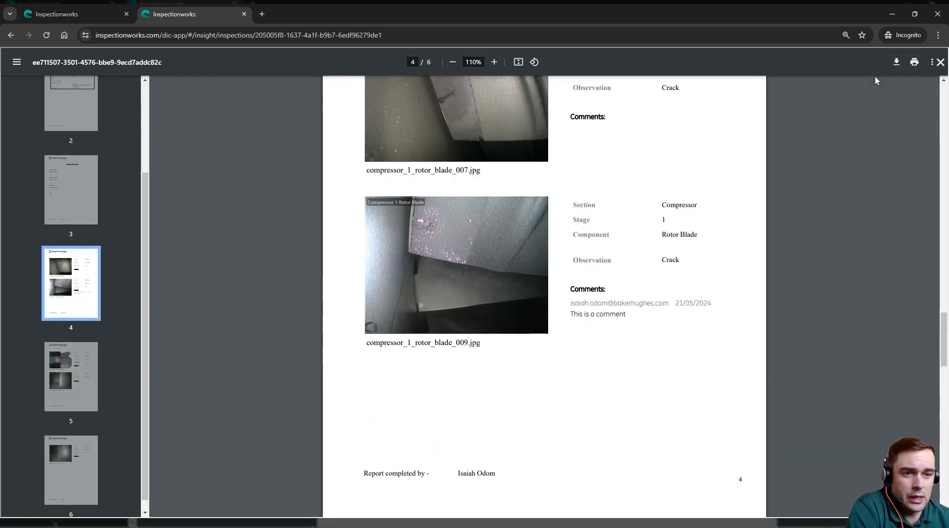
left_click(940, 63)
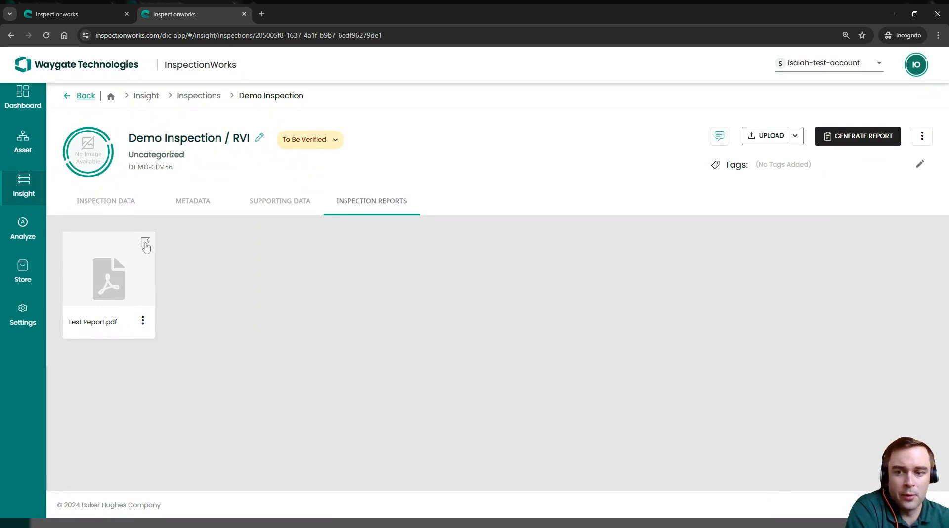
left_click(143, 324)
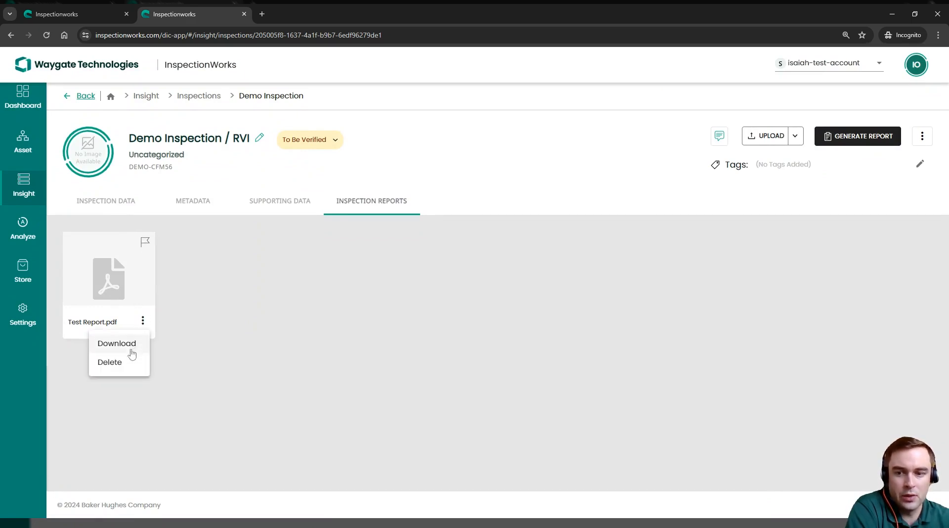
left_click(280, 343)
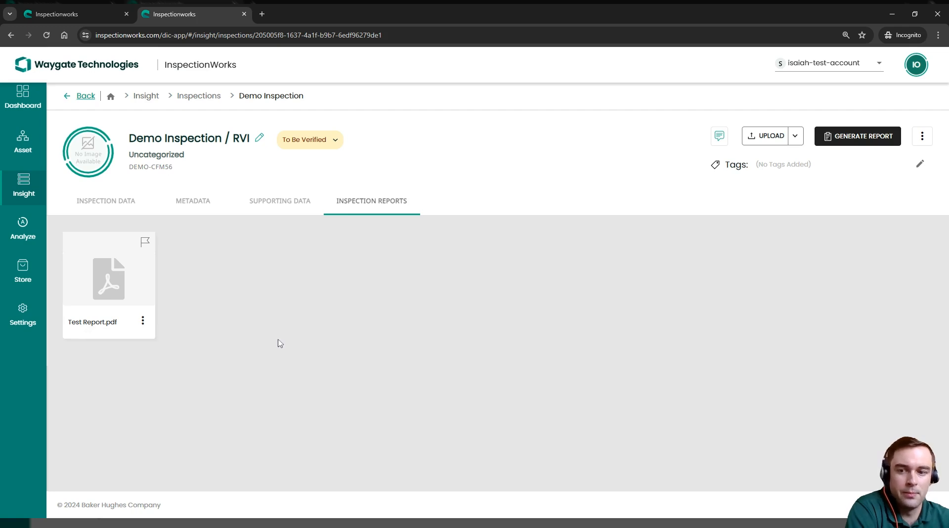